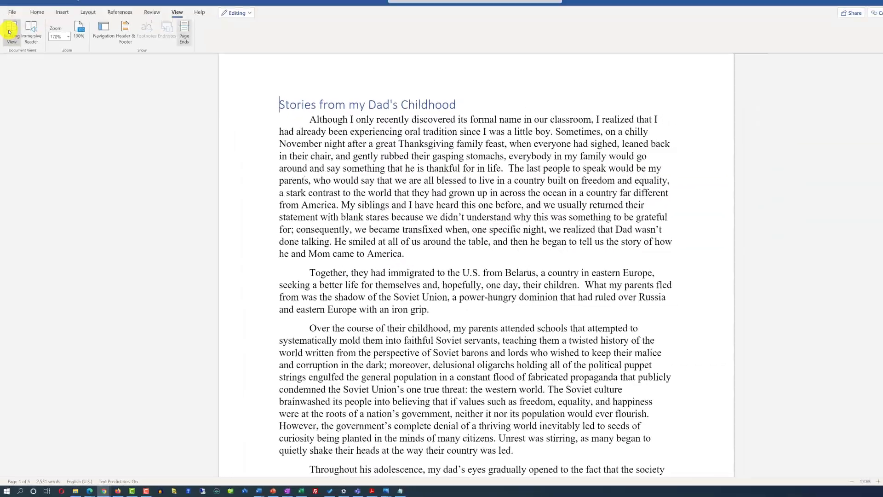
# - Switch the essay 'Stories from my Dad's Childhood' to Reading View
pyautogui.click(9, 64)
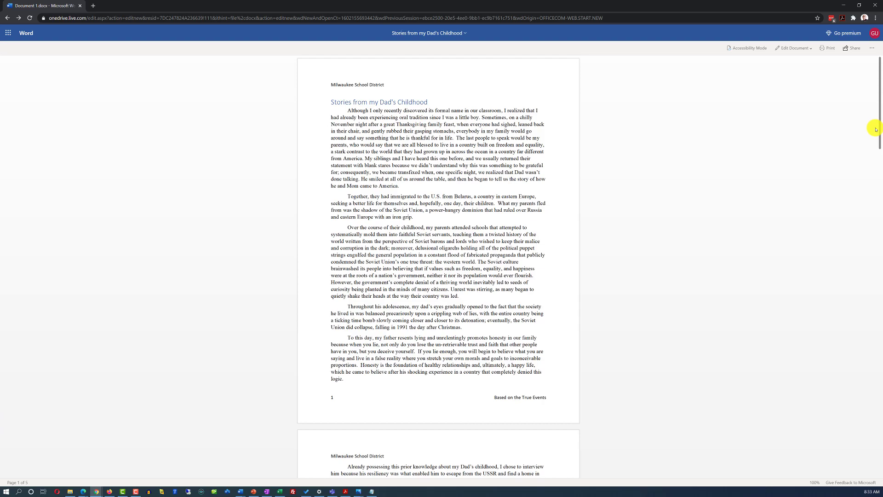
pyautogui.moveTo(878, 140); pyautogui.dragTo(878, 442)
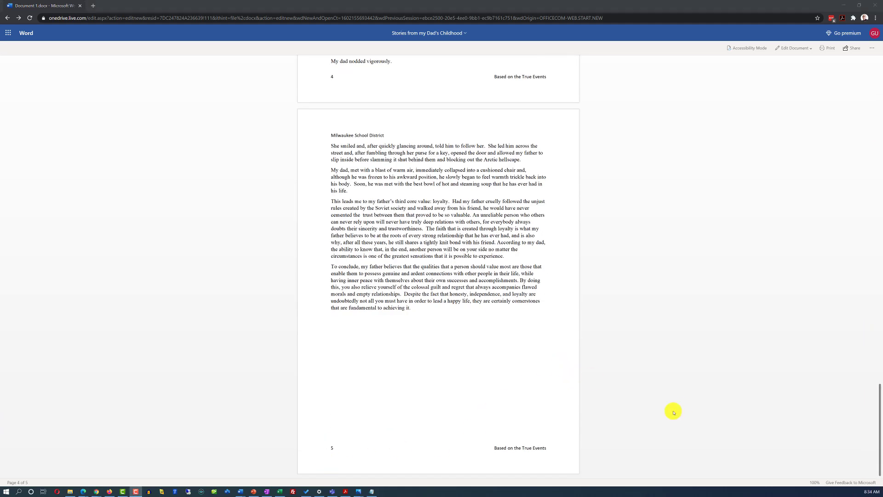
# - Magnify the reading view to 200% to inspect page 5
pyautogui.click(817, 484)
pyautogui.click(432, 316)
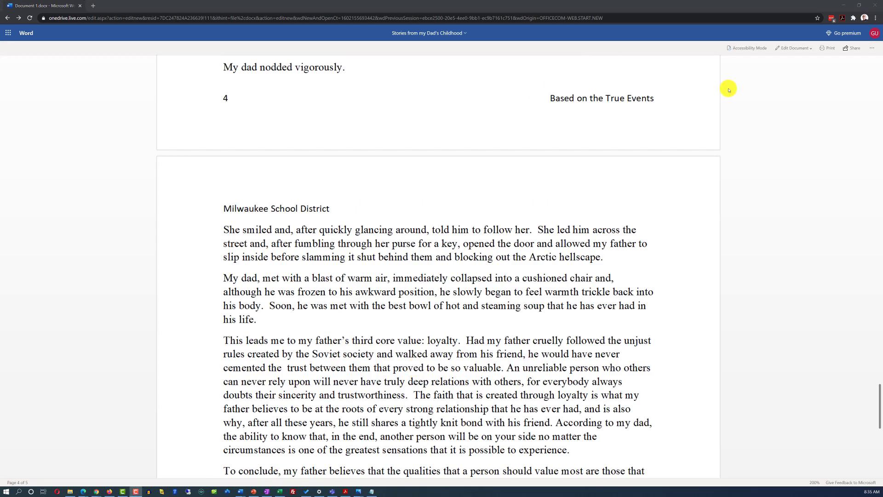
# - Enter editing mode and select the first paragraph, from 'Although' to 'America.'
pyautogui.click(799, 49)
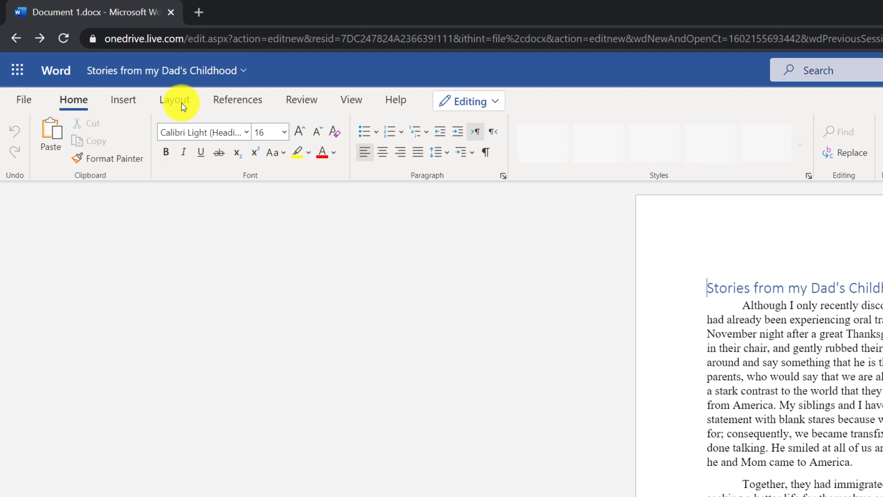
pyautogui.click(183, 105)
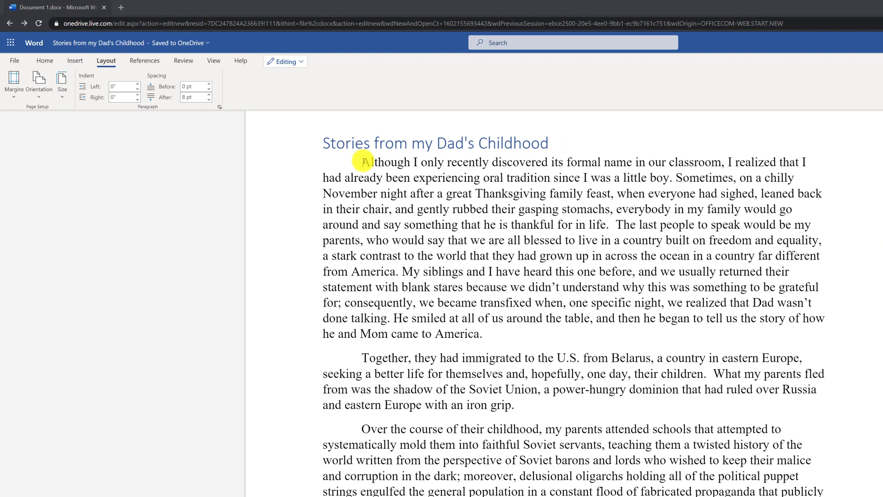
pyautogui.moveTo(363, 162); pyautogui.dragTo(492, 335)
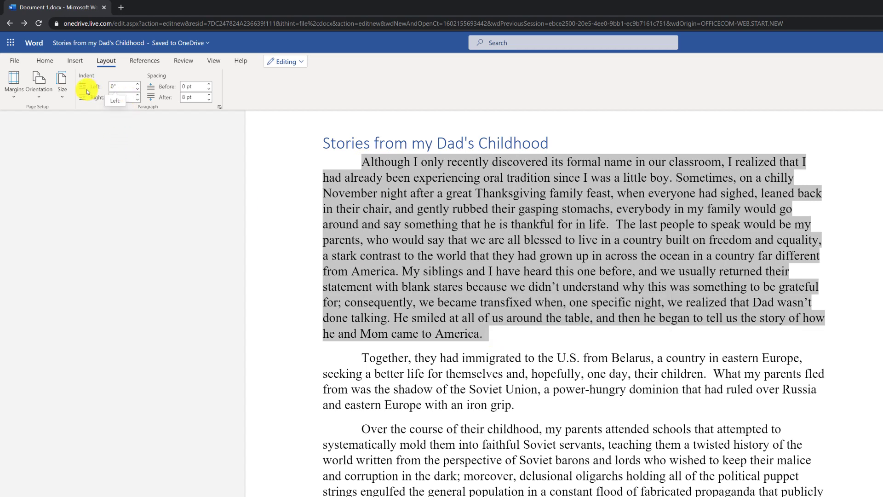
# - Nudge the first paragraph's left and right indents into the margins
pyautogui.click(137, 90)
pyautogui.click(138, 90)
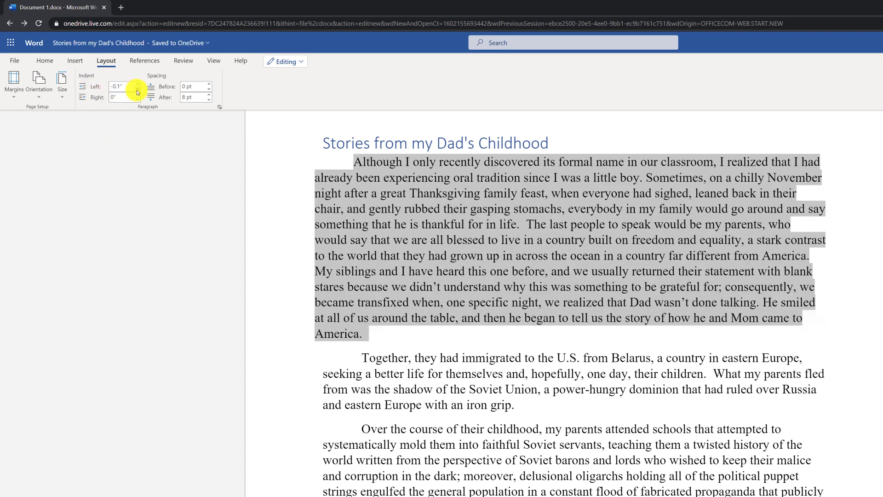
pyautogui.click(137, 91)
pyautogui.click(138, 91)
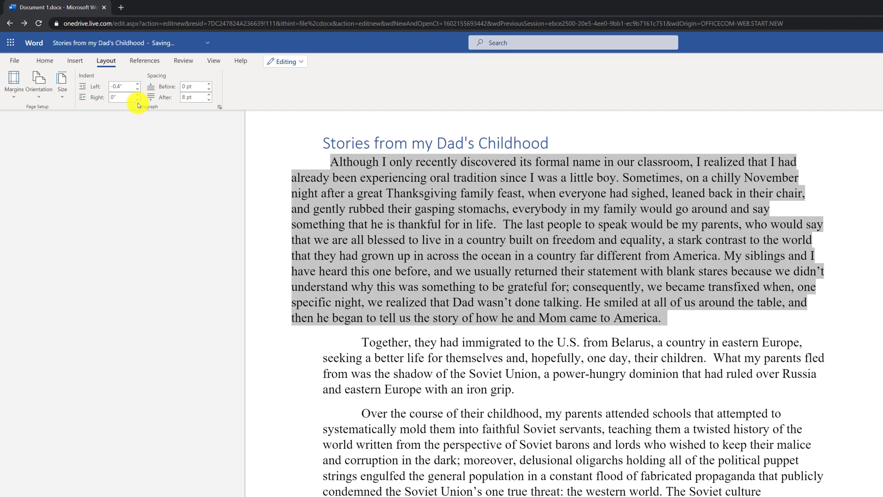
pyautogui.click(137, 99)
pyautogui.click(137, 99)
pyautogui.click(137, 100)
pyautogui.click(138, 100)
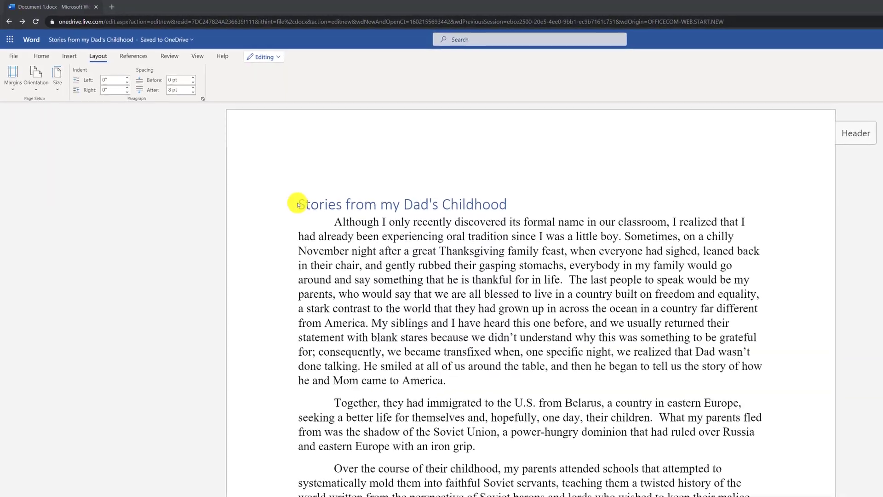
# - Select the whole essay and set both Left and Right indents to -0.5"
pyautogui.click(304, 216)
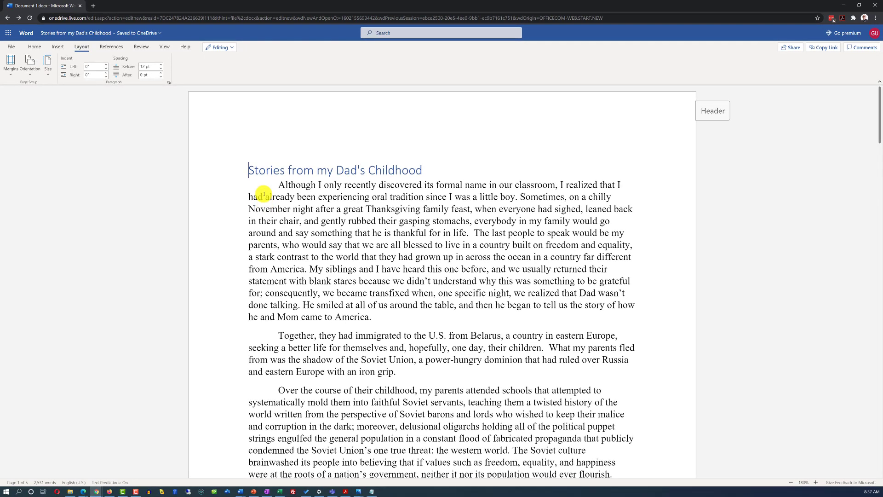
pyautogui.hotkey('ctrl', 'a')
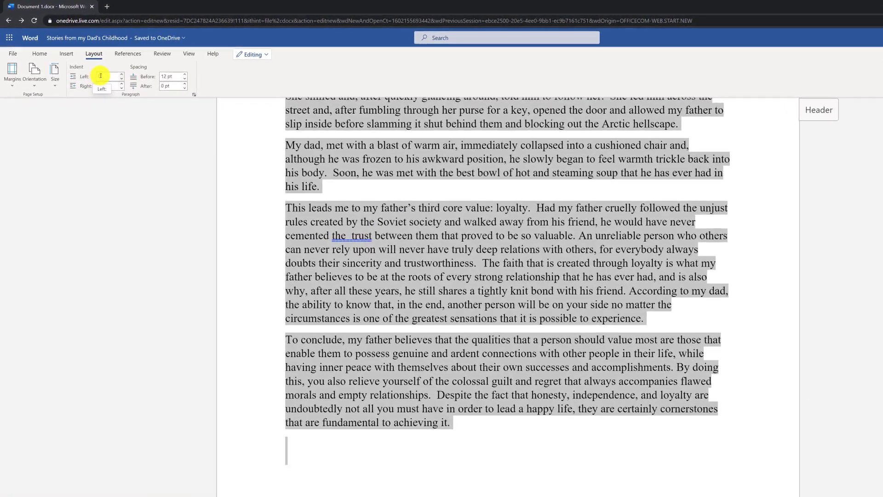
pyautogui.click(102, 77)
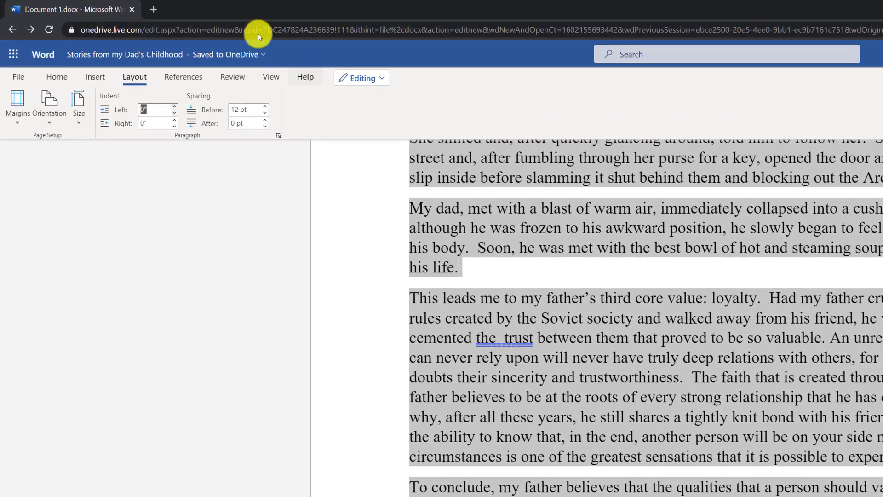
pyautogui.click(180, 116)
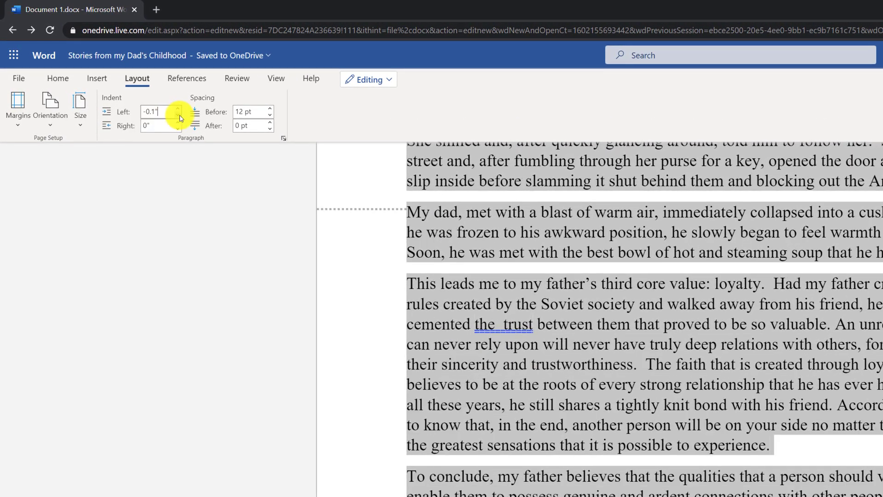
pyautogui.click(180, 115)
pyautogui.click(180, 117)
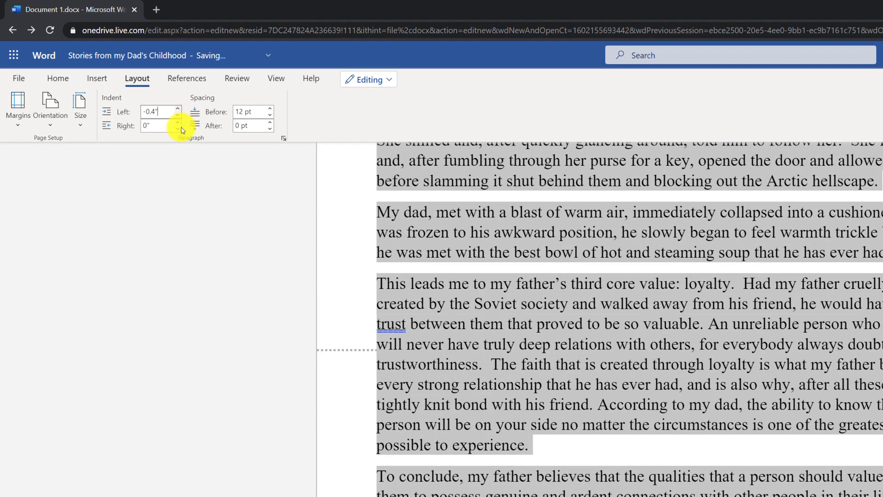
pyautogui.click(178, 130)
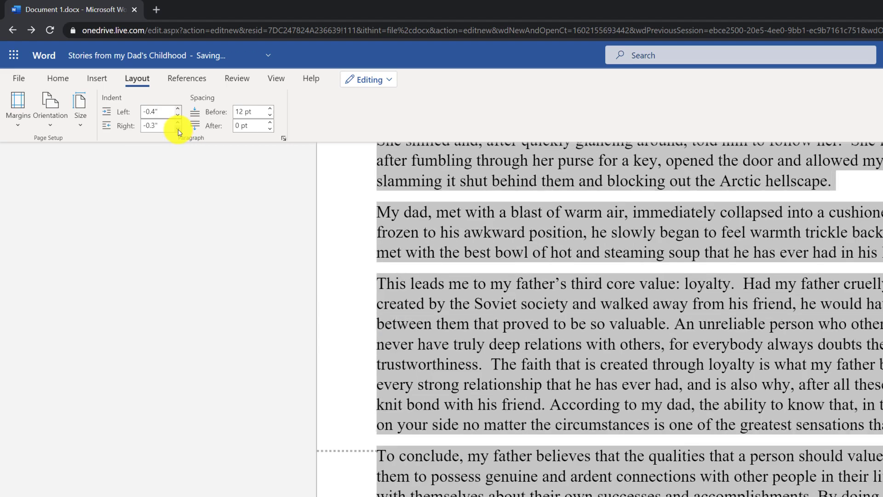
pyautogui.click(179, 130)
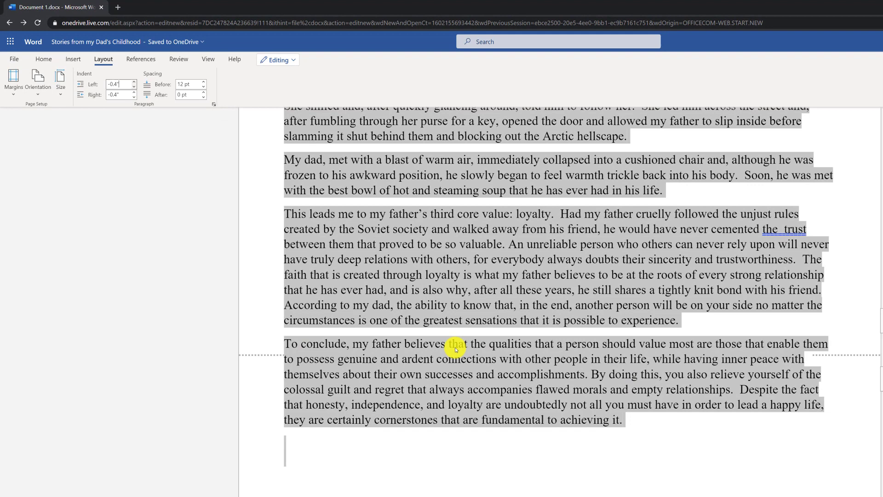
pyautogui.click(133, 96)
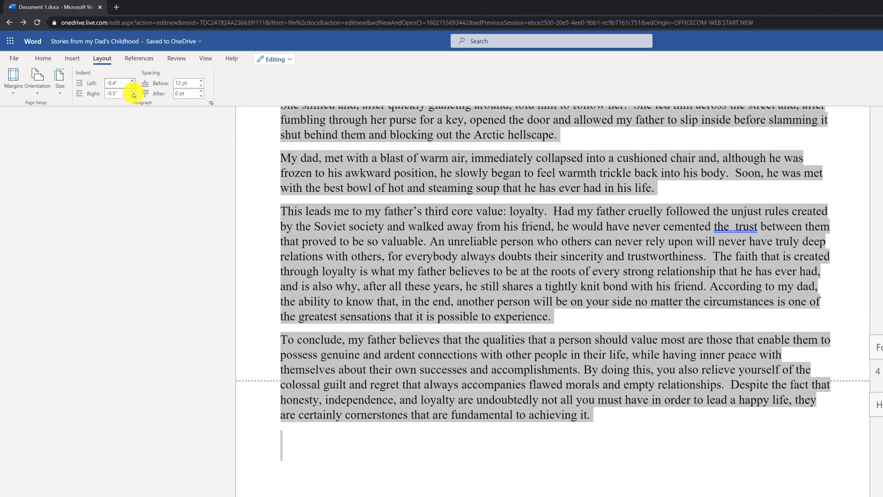
pyautogui.click(133, 85)
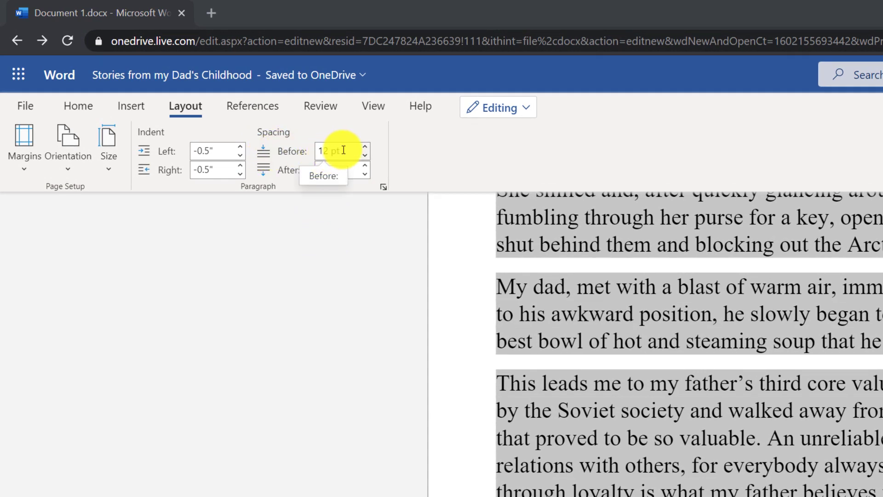
# - Lower the paragraphs' Spacing Before from 12 pt to 6 pt
pyautogui.click(366, 156)
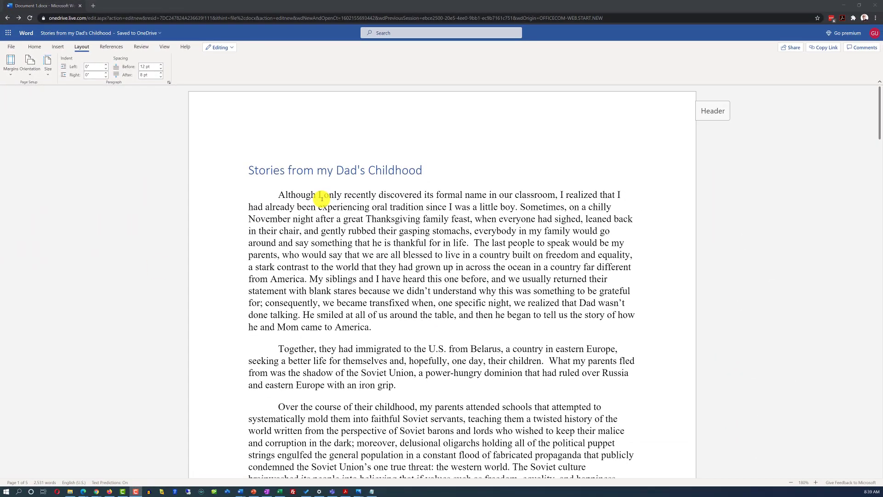
# - Select the entire essay again and bring up the Home font formatting options
pyautogui.click(321, 199)
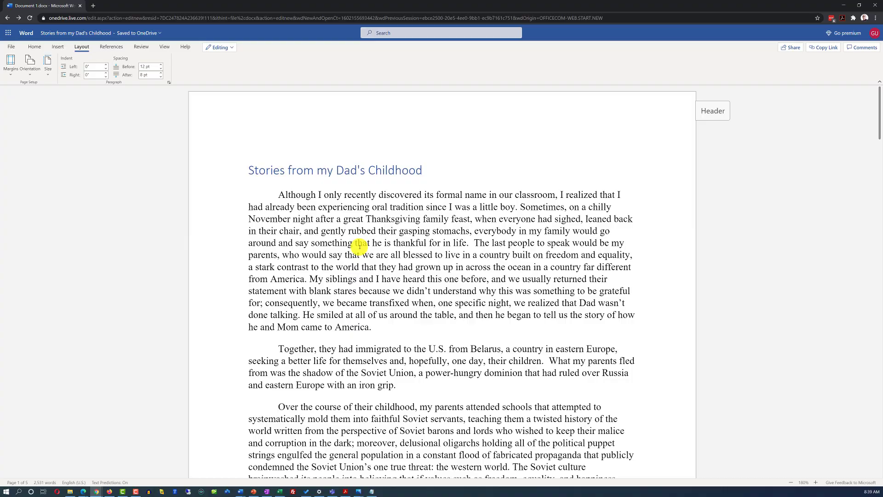
pyautogui.hotkey('ctrl', 'a')
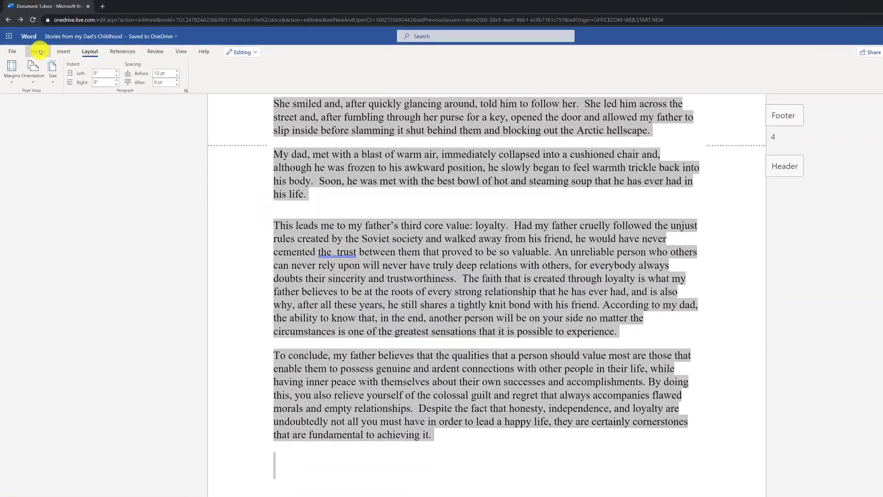
pyautogui.click(34, 46)
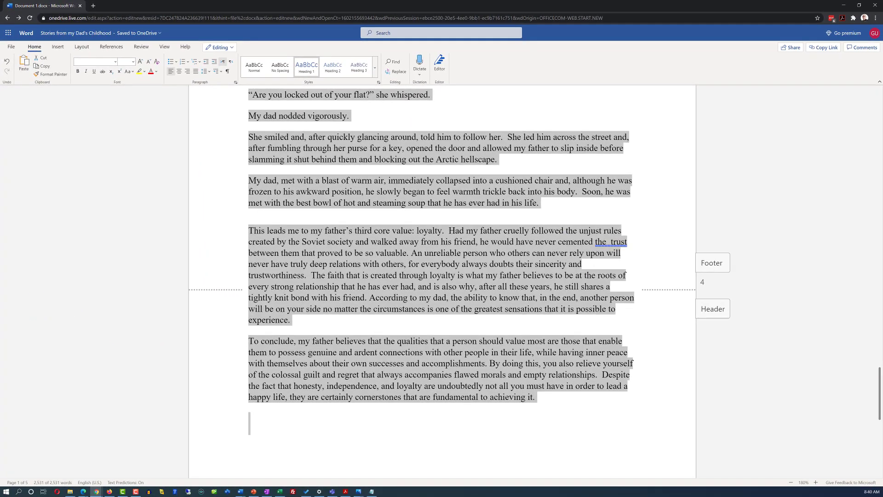
pyautogui.scroll(-5, 312, 363)
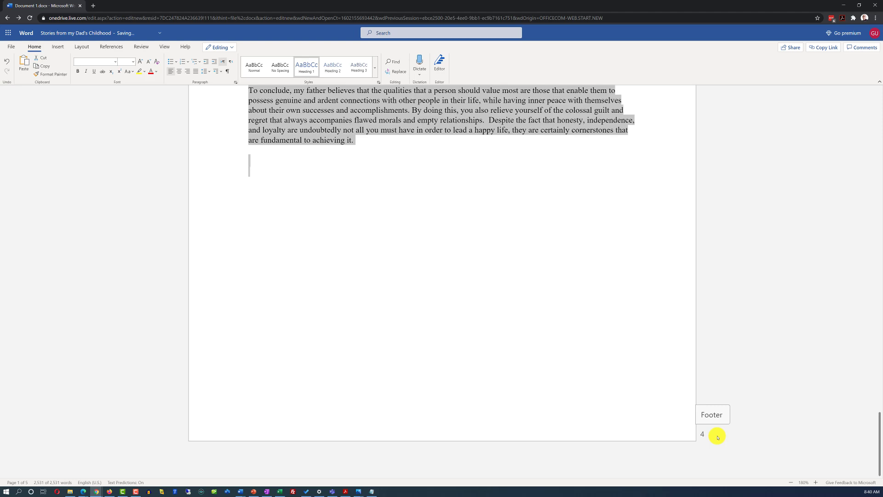